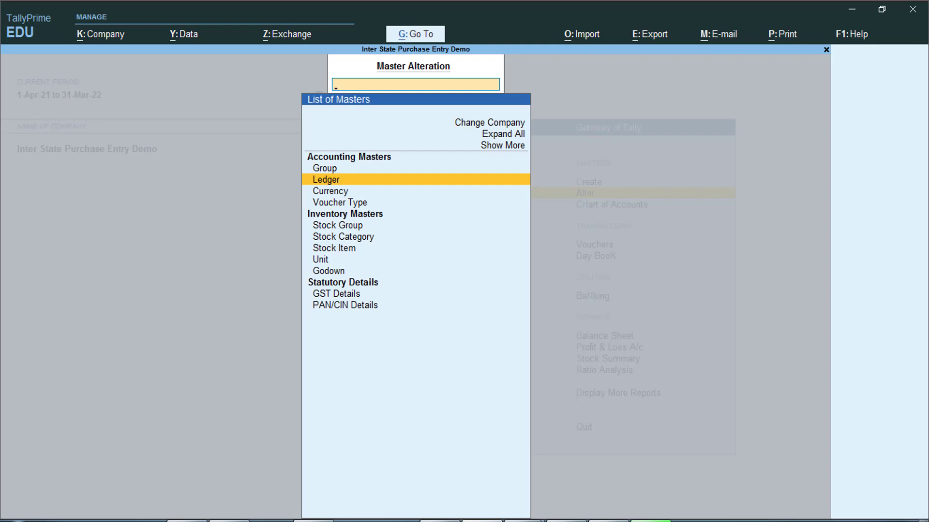
# - Open the Gulati & Sons ledger for alteration and check its group, state and GSTIN/UIN
pyautogui.press('Down')
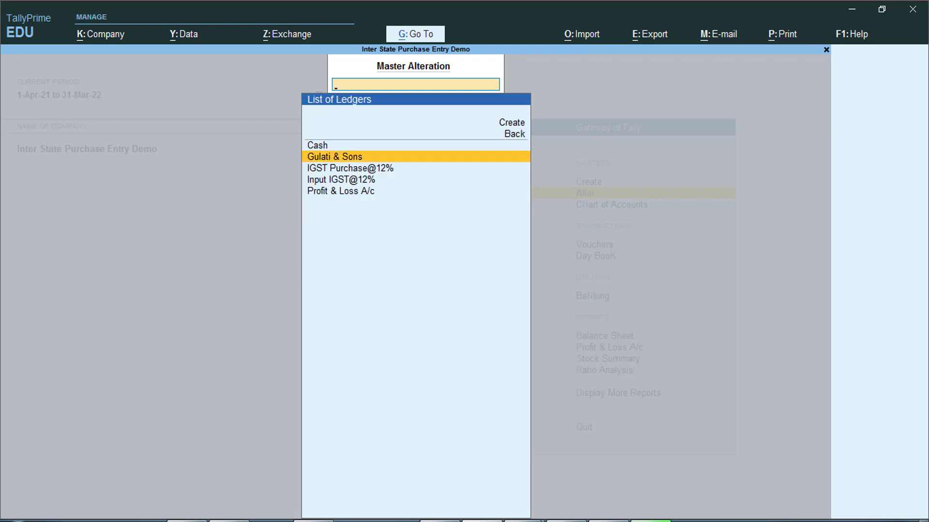
pyautogui.press('Return')
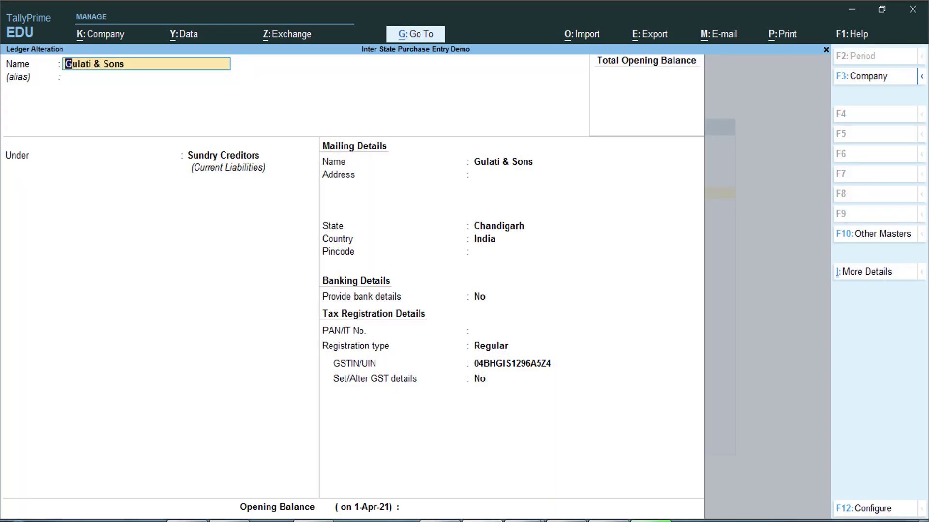
pyautogui.press('Return')
pyautogui.press('Return')
pyautogui.press('Return')
pyautogui.press('Return')
pyautogui.press('Return')
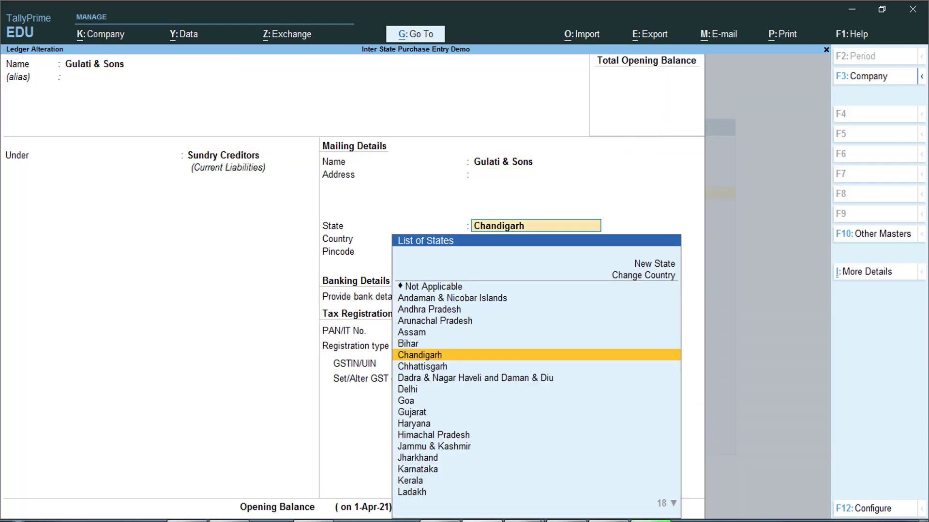
pyautogui.click(535, 363)
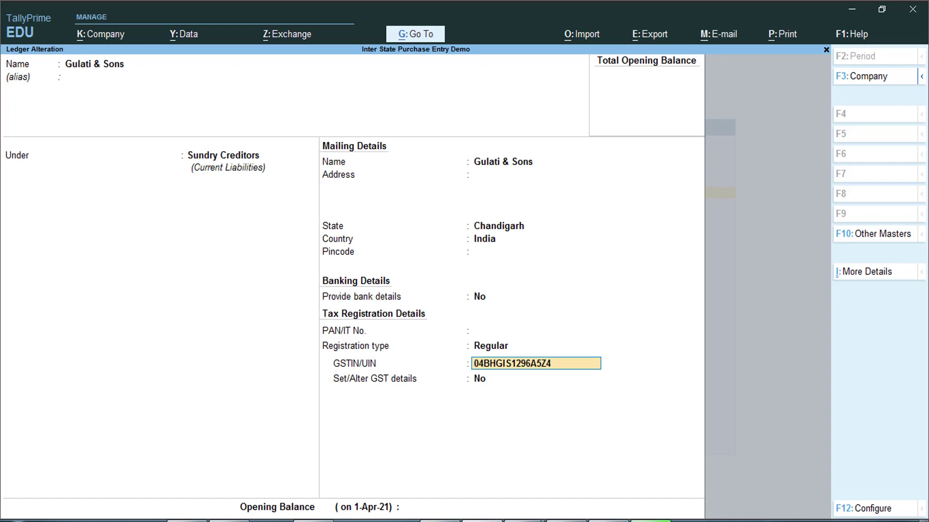
# - Open the additional GST details of the Gulati & Sons ledger, review the registration settings, and leave the ledger
pyautogui.click(489, 379)
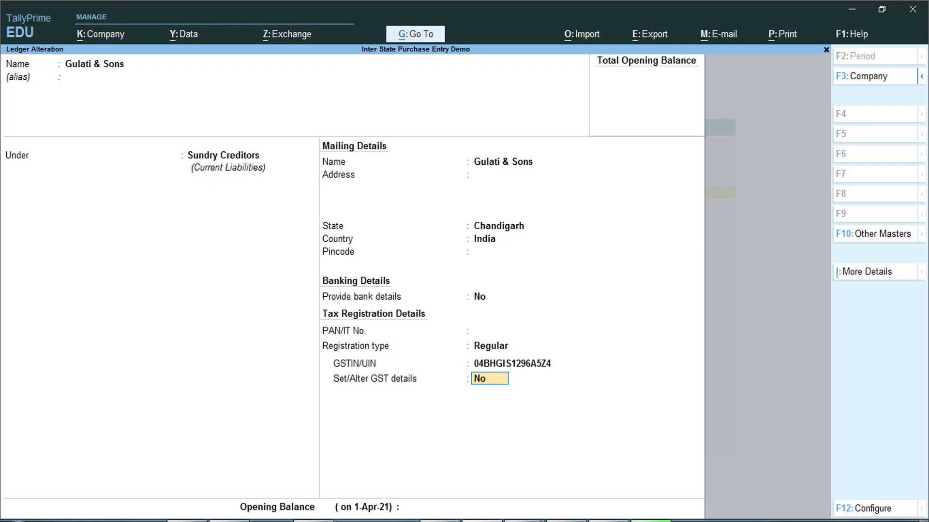
pyautogui.write('y')
pyautogui.press('Return')
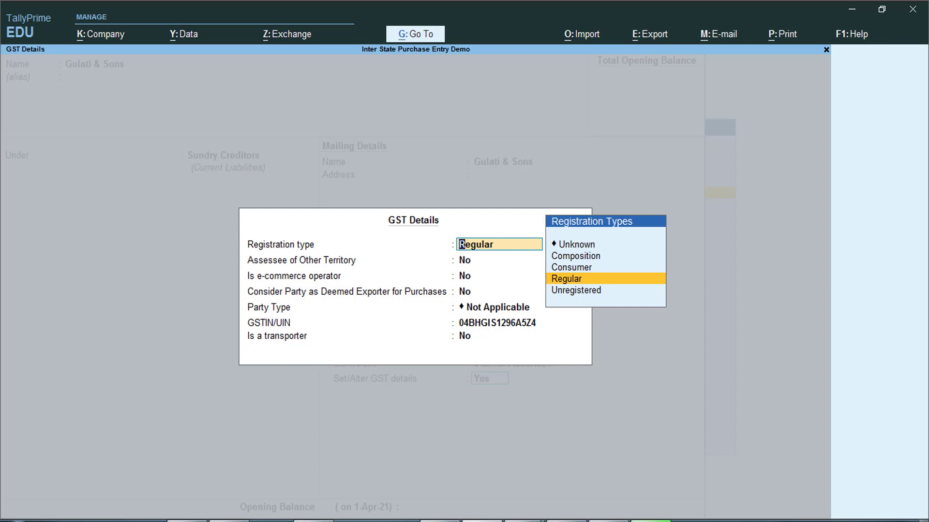
pyautogui.press('Return')
pyautogui.press('Return')
pyautogui.press('Return')
pyautogui.press('Return')
pyautogui.press('Return')
pyautogui.press('Return')
pyautogui.press('Return')
pyautogui.press('Escape')
pyautogui.press('y')
# - Open the IGST Purchase@12% ledger for alteration, keeping it under Purchase Accounts with GST applicable
pyautogui.press('Down')
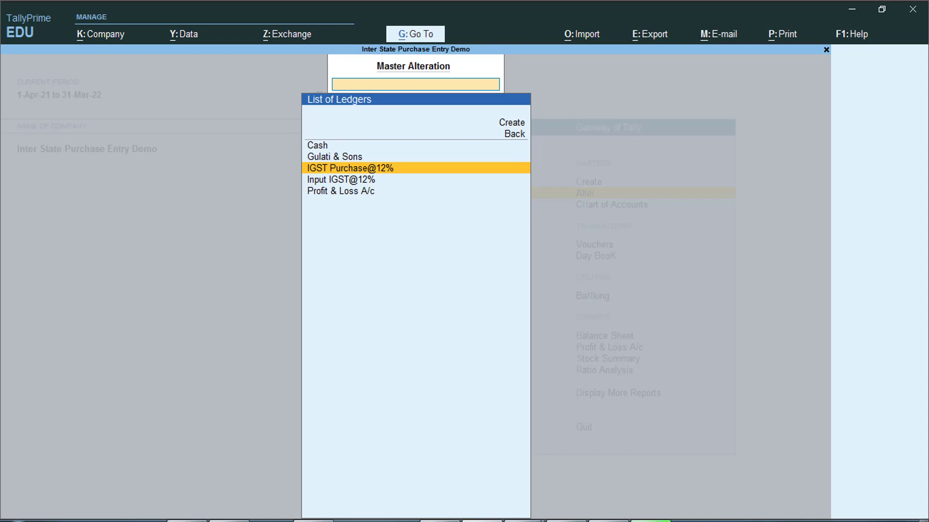
pyautogui.press('Return')
pyautogui.press('Return')
pyautogui.press('Return')
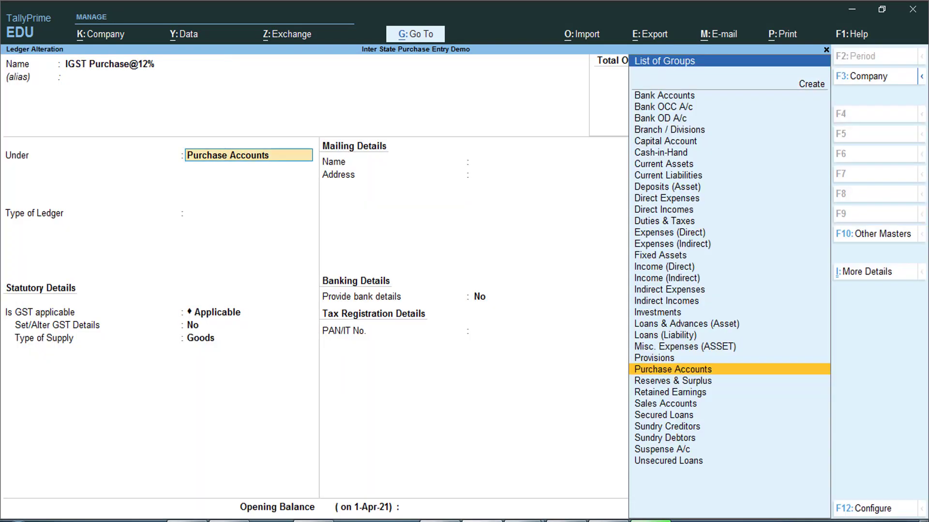
pyautogui.press('Return')
pyautogui.press('Return')
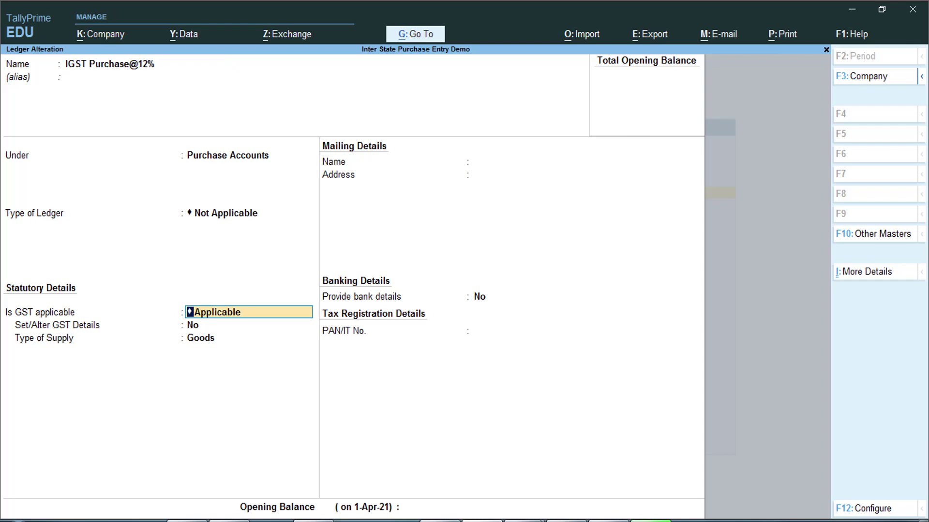
pyautogui.press('Return')
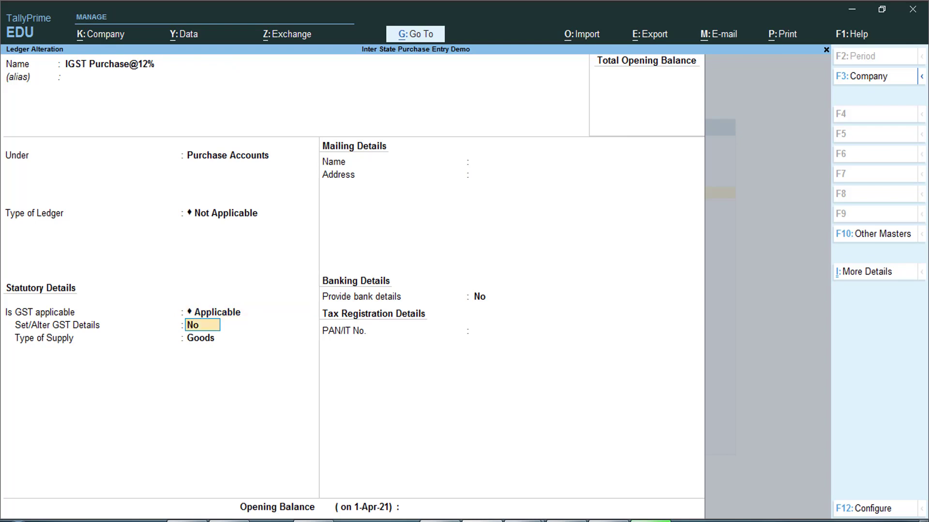
# - Enable GST details for the ledger with Interstate Purchase Taxable, 12% integrated tax and Goods supply, and save it
pyautogui.write('y')
pyautogui.press('Return')
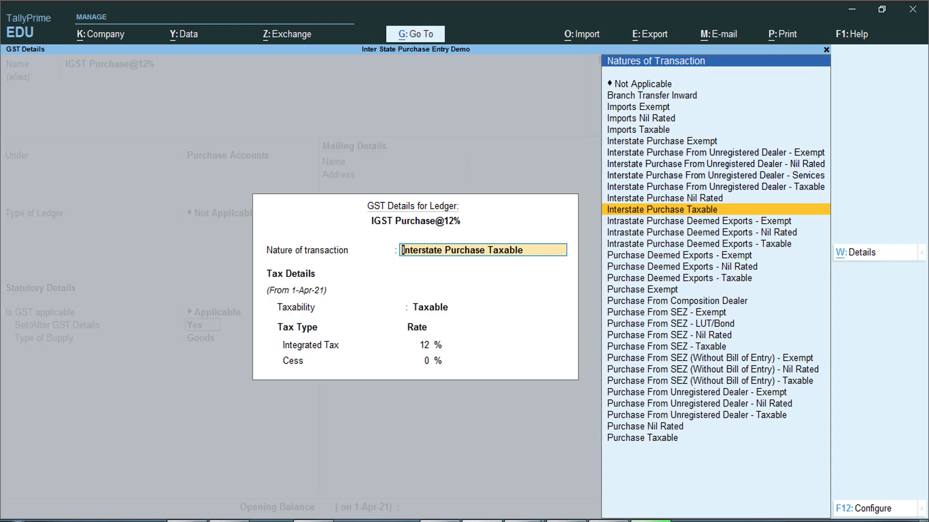
pyautogui.press('Return')
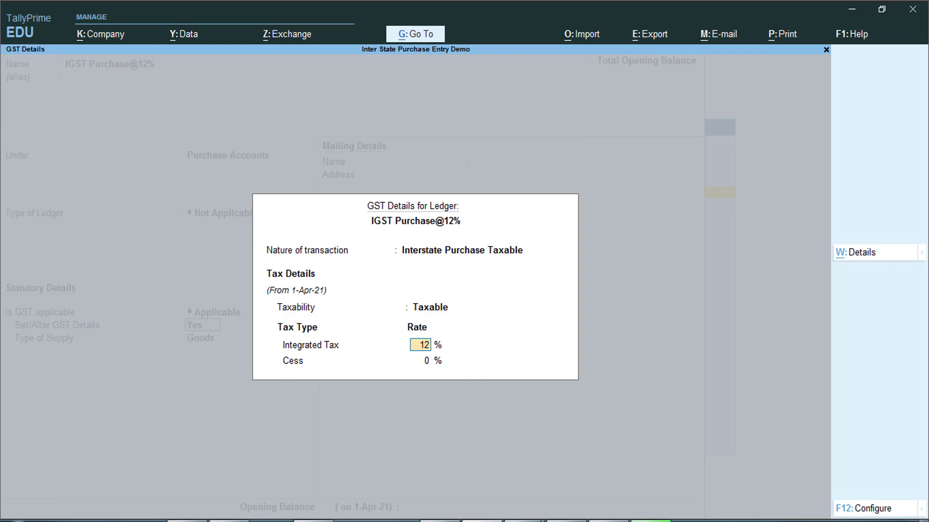
pyautogui.hotkey('ctrl', 'a')
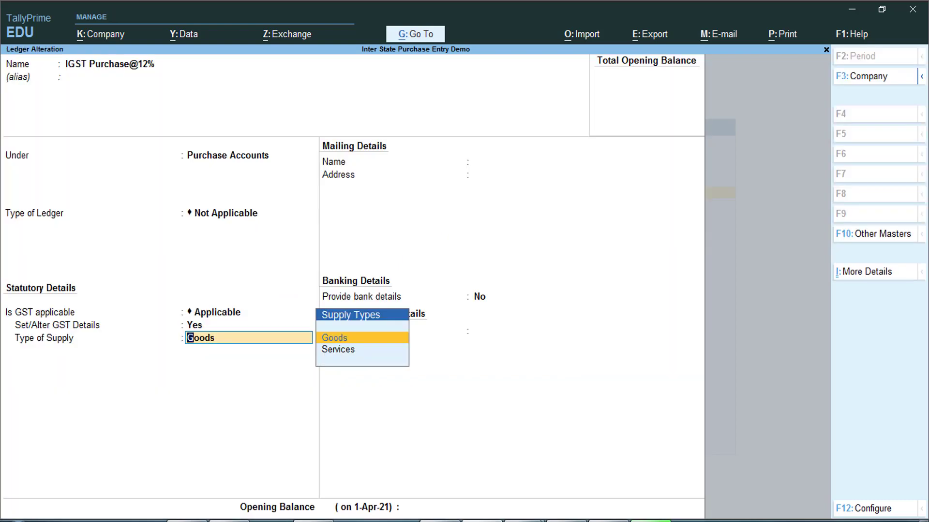
pyautogui.press('Return')
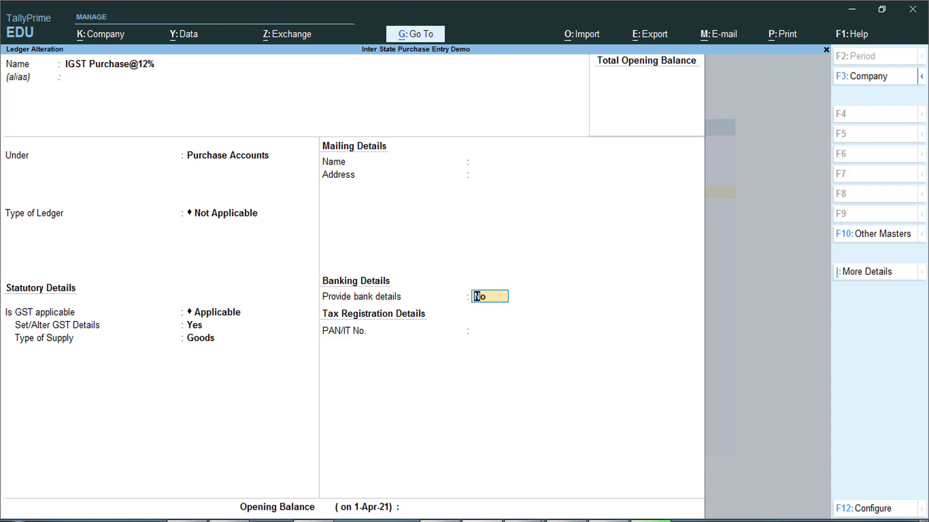
pyautogui.hotkey('ctrl', 'a')
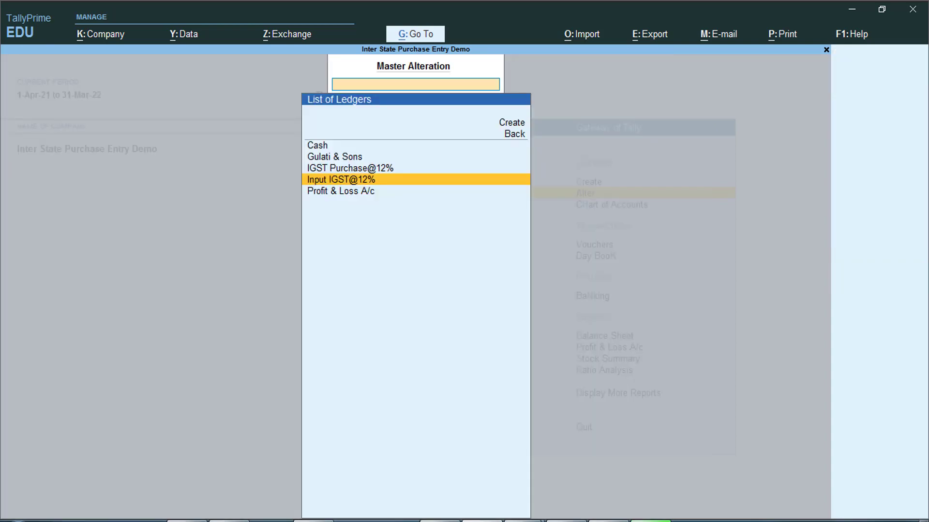
# - Open the Input IGST@12% ledger, check its group, duty type, tax type and calculation percentage, and return to the Gateway of Tally
pyautogui.press('Return')
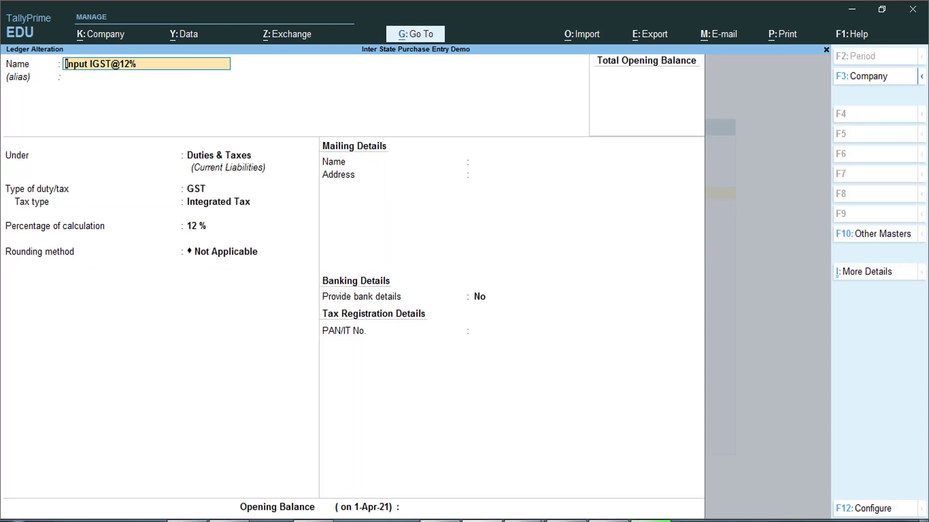
pyautogui.press('Return')
pyautogui.press('Return')
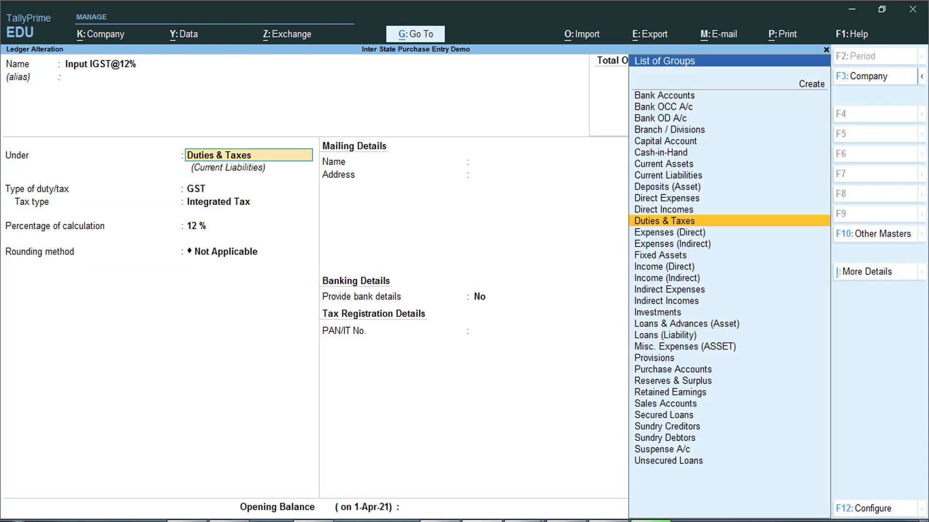
pyautogui.press('Return')
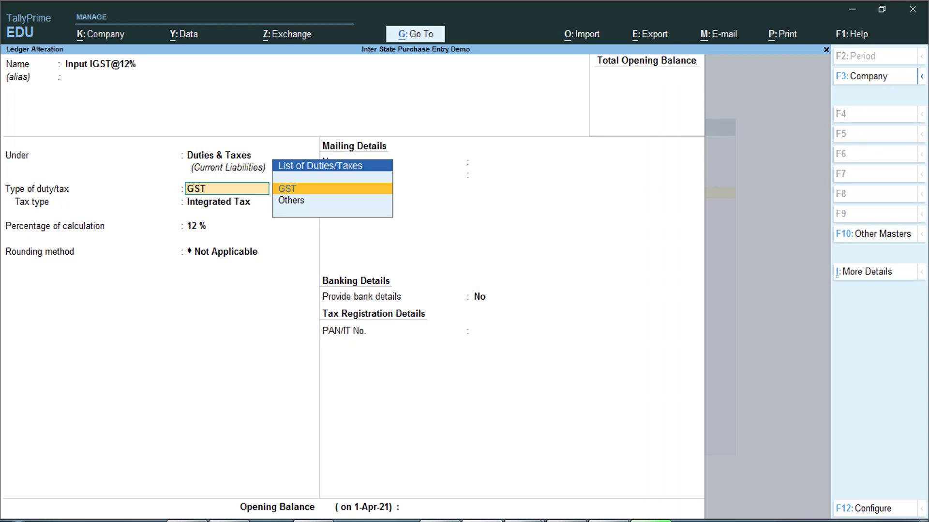
pyautogui.press('Return')
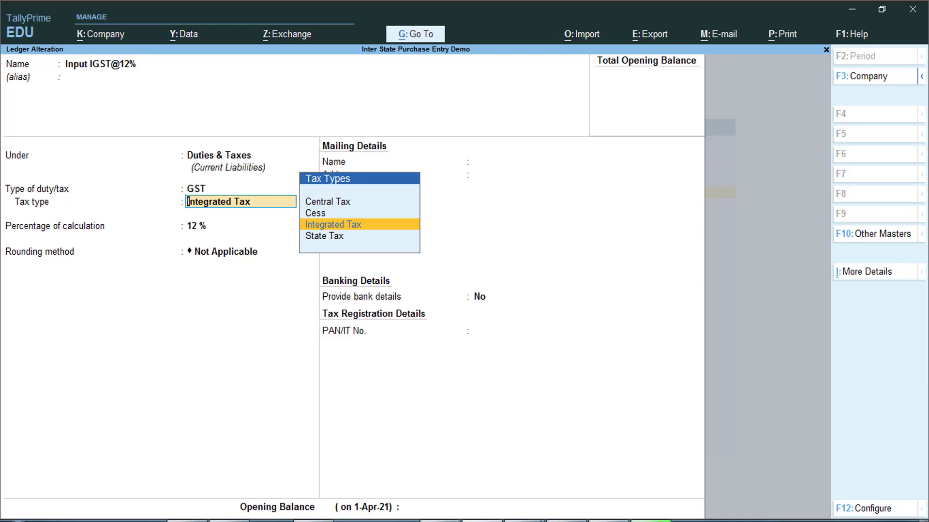
pyautogui.press('Return')
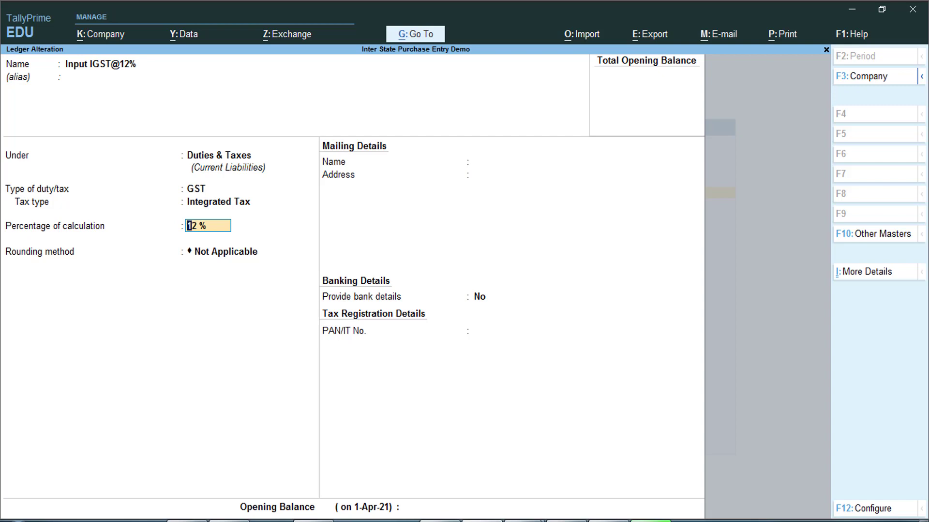
pyautogui.press('BackSpace')
pyautogui.press('Escape')
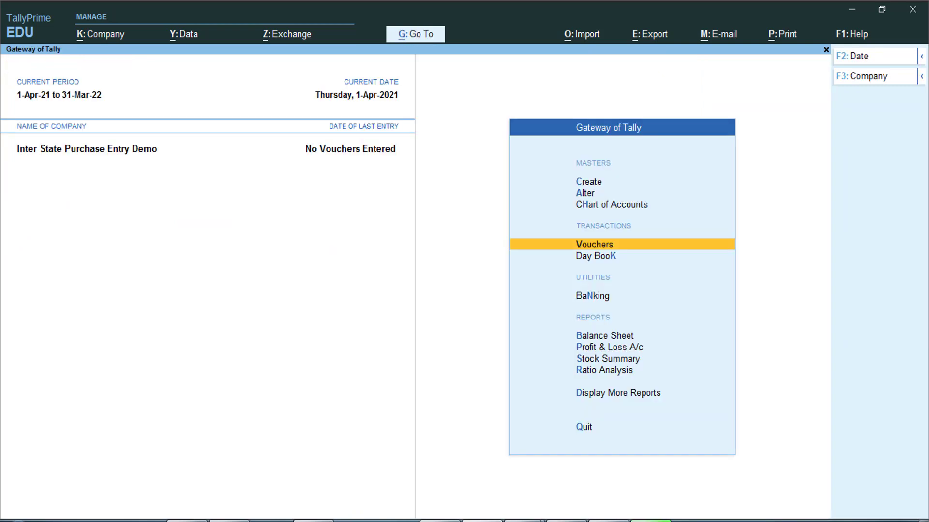
# - Start a new purchase voucher and set its voucher date to 1-4-21
pyautogui.press('Return')
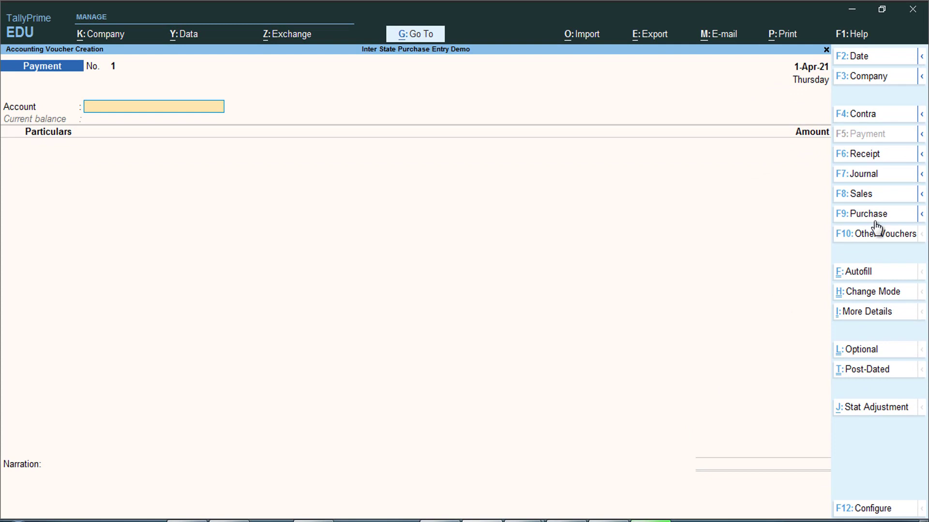
pyautogui.press('F9')
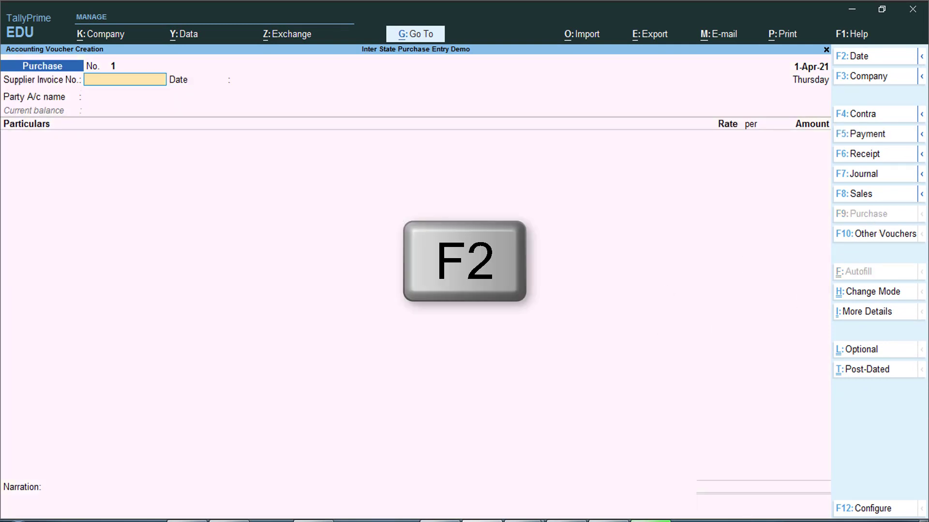
pyautogui.press('F2')
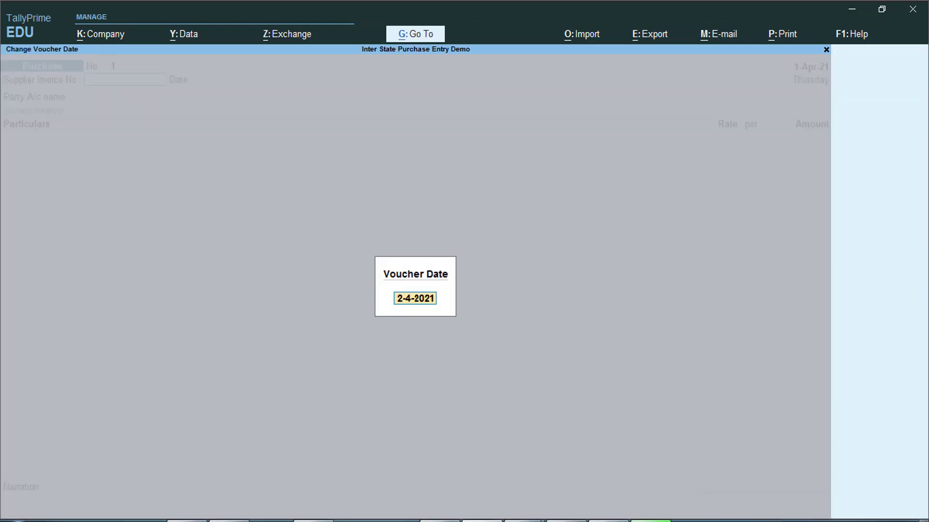
pyautogui.write('1-4-21')
pyautogui.press('Return')
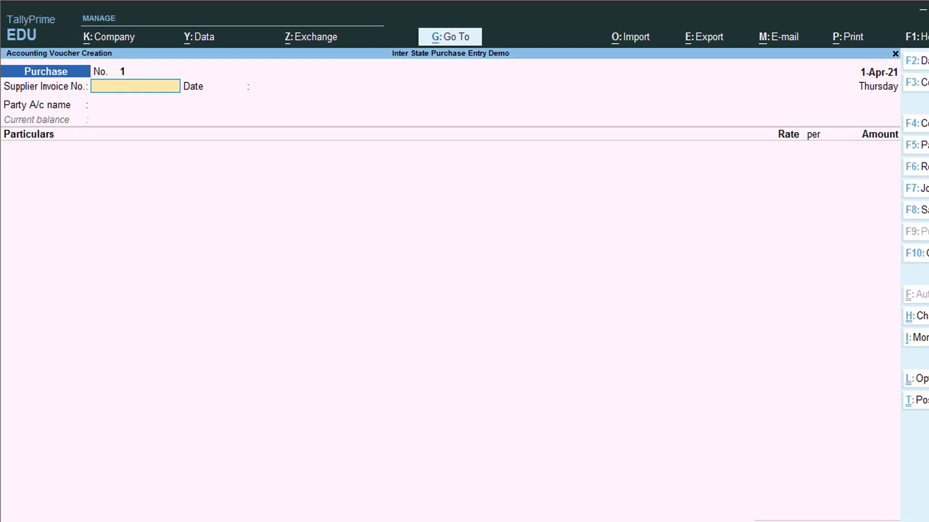
# - Leave the supplier invoice number blank and set the supplier invoice date to 1-4-2021
pyautogui.press('Return')
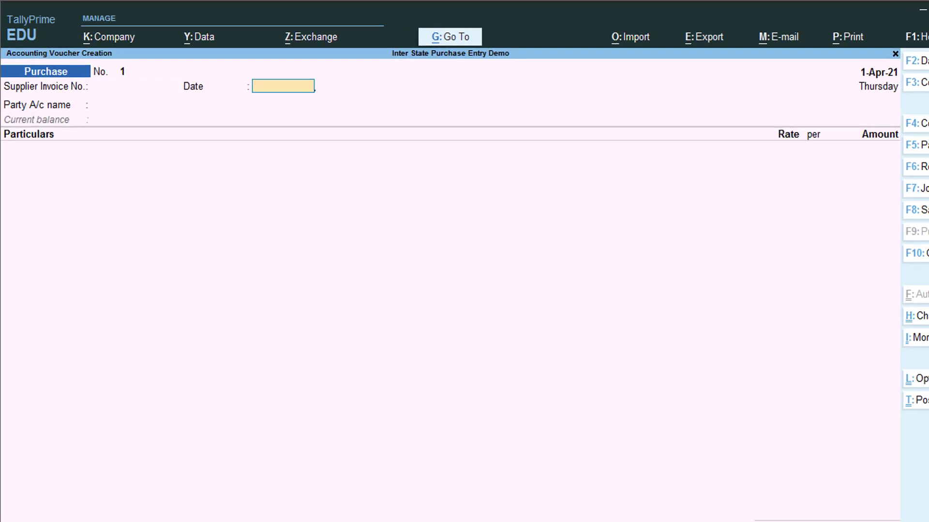
pyautogui.write('1-4-2021')
pyautogui.press('Return')
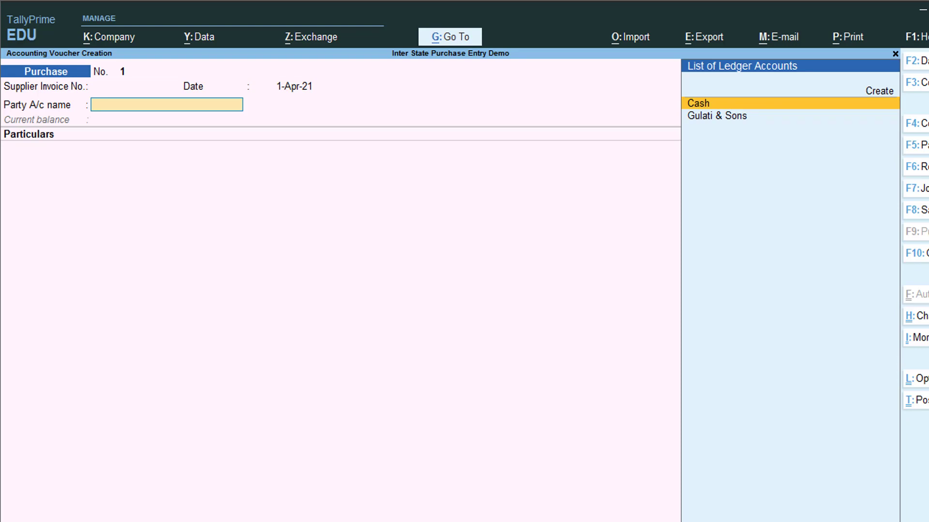
# - Choose Gulati & Sons as the party account and accept its receipt and party details without filling in receipt fields
pyautogui.press('Down')
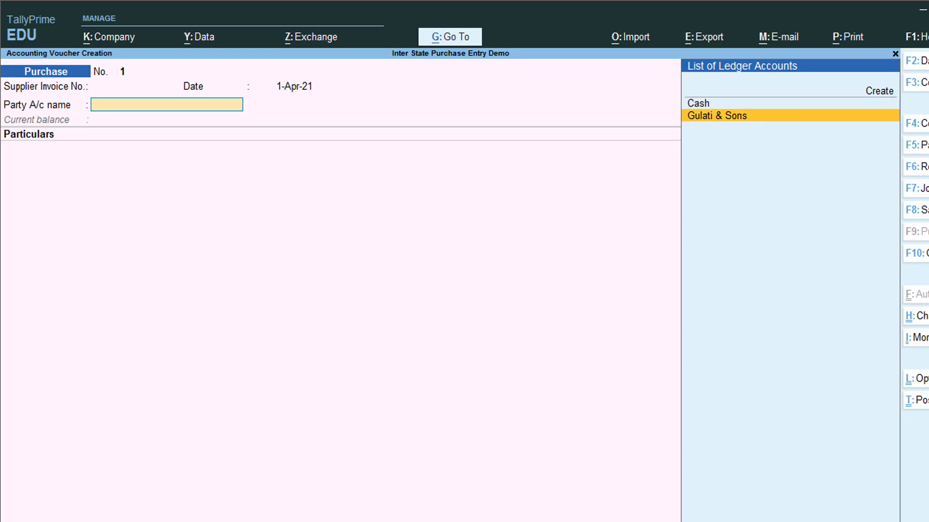
pyautogui.press('Return')
pyautogui.press('Return')
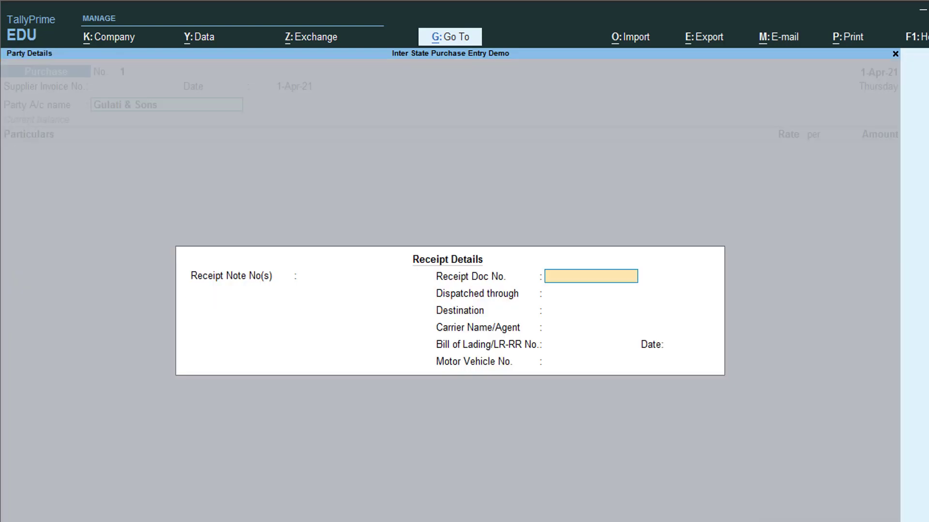
pyautogui.press('Return')
pyautogui.press('Return')
pyautogui.press('Return')
pyautogui.press('Return')
pyautogui.press('Return')
pyautogui.press('Return')
pyautogui.press('Return')
# - Add the IGST Purchase@12% ledger to the voucher particulars with an amount of 1,00,000
pyautogui.press('Down')
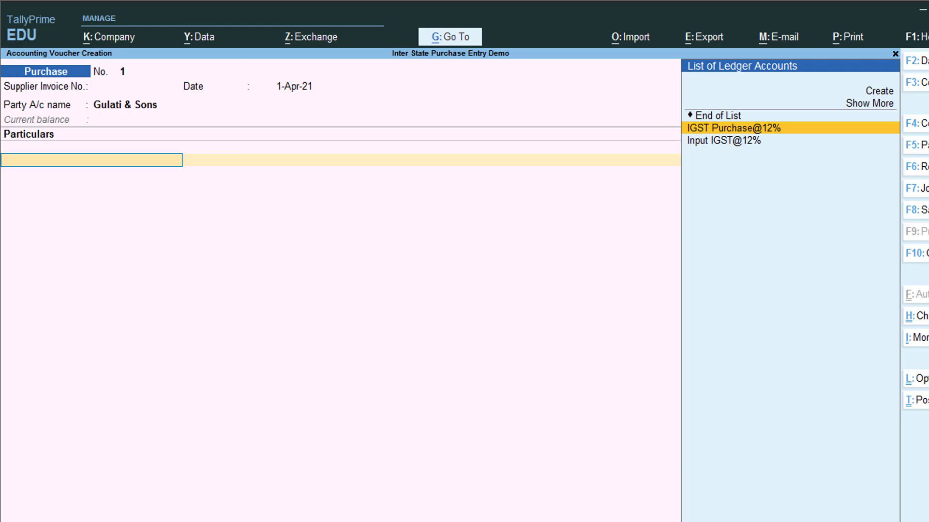
pyautogui.press('Return')
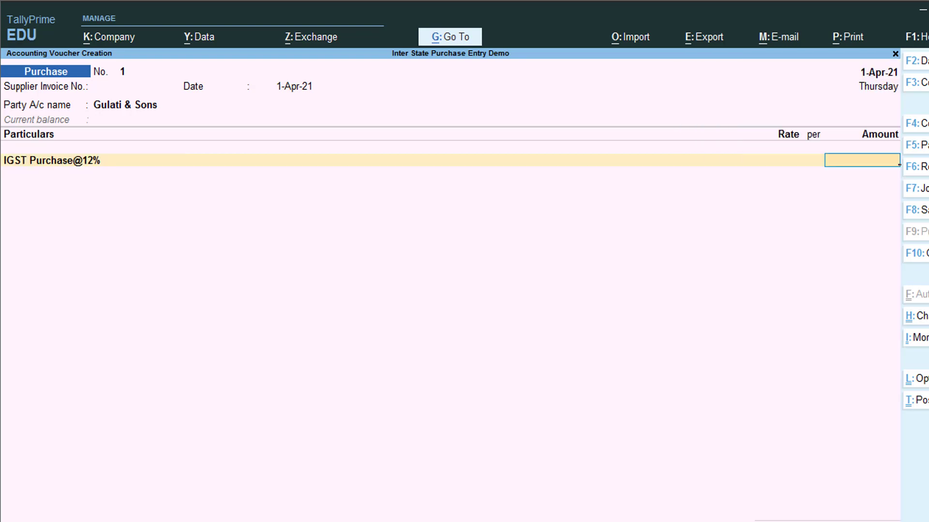
pyautogui.write('1,00,000')
pyautogui.press('Return')
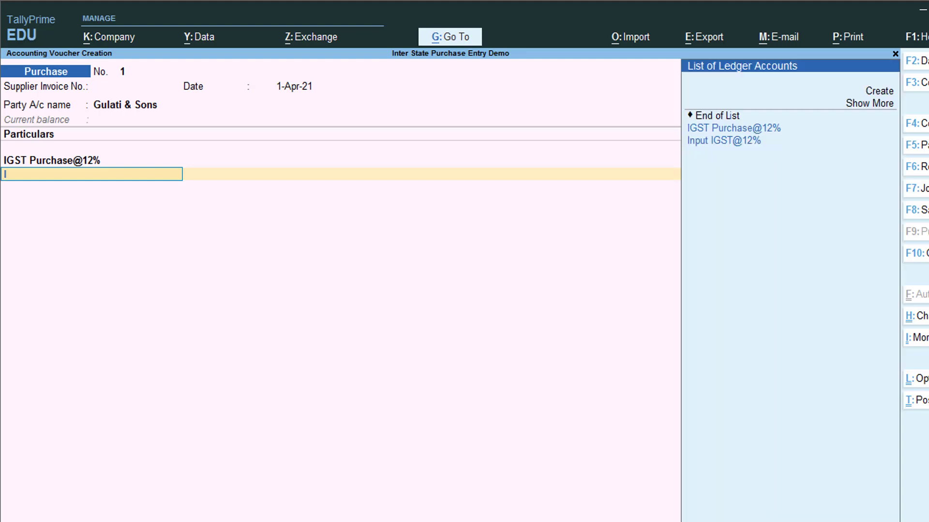
# - Add the Input IGST@12% ledger with its calculated tax amount and save the purchase voucher with a blank narration
pyautogui.press('Down')
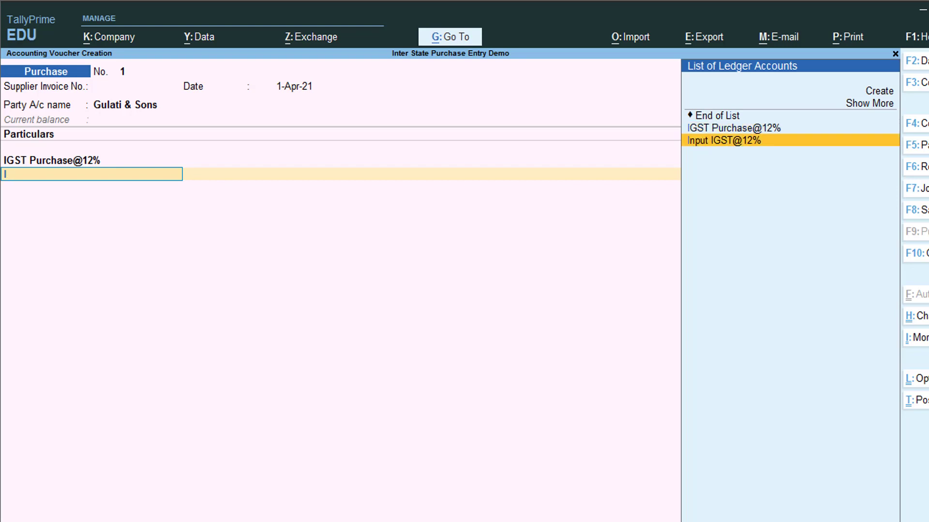
pyautogui.press('Return')
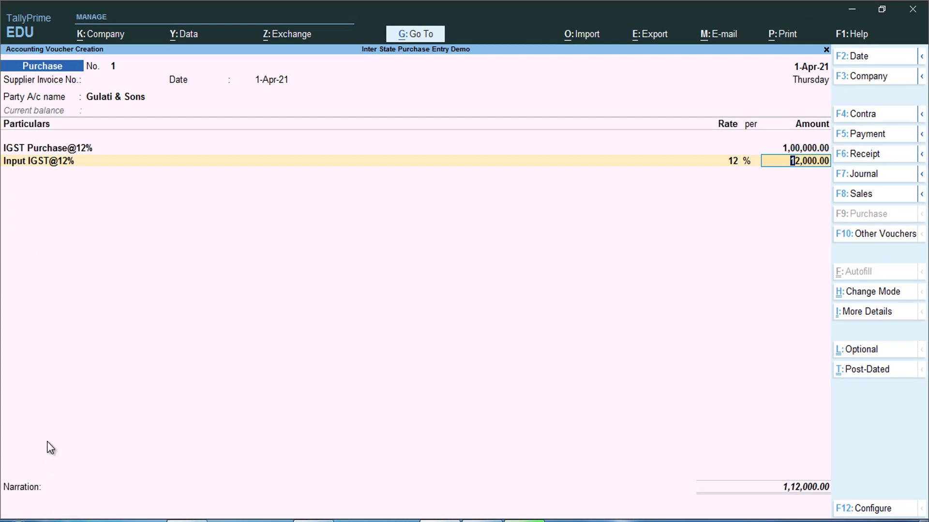
pyautogui.press('Return')
pyautogui.press('Return')
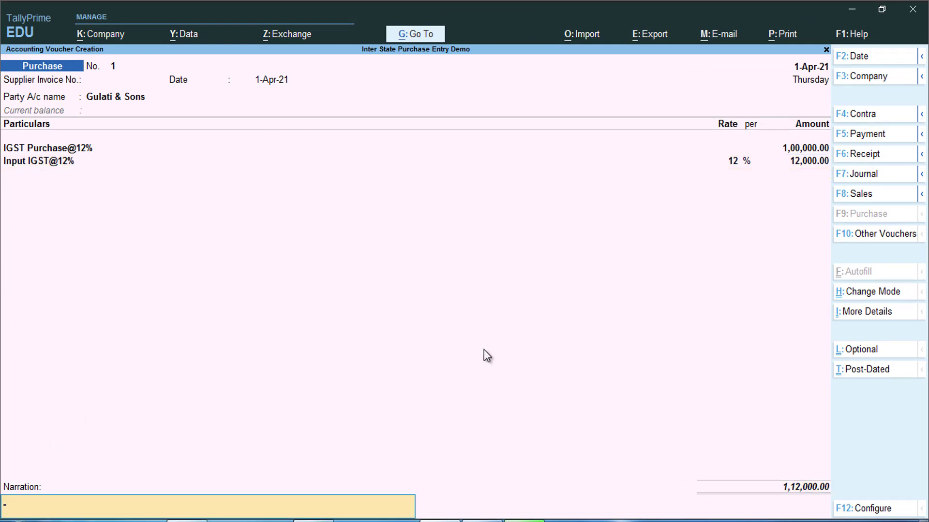
pyautogui.press('Return')
pyautogui.press('Return')
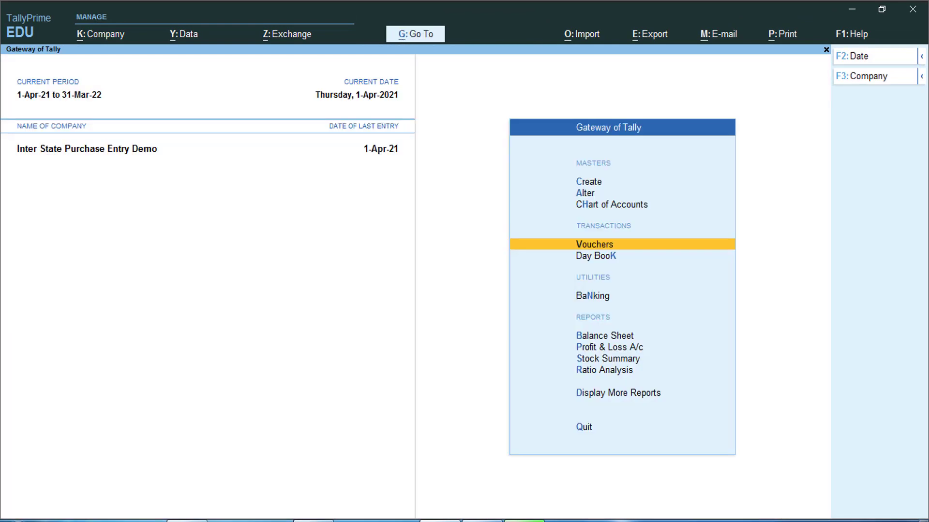